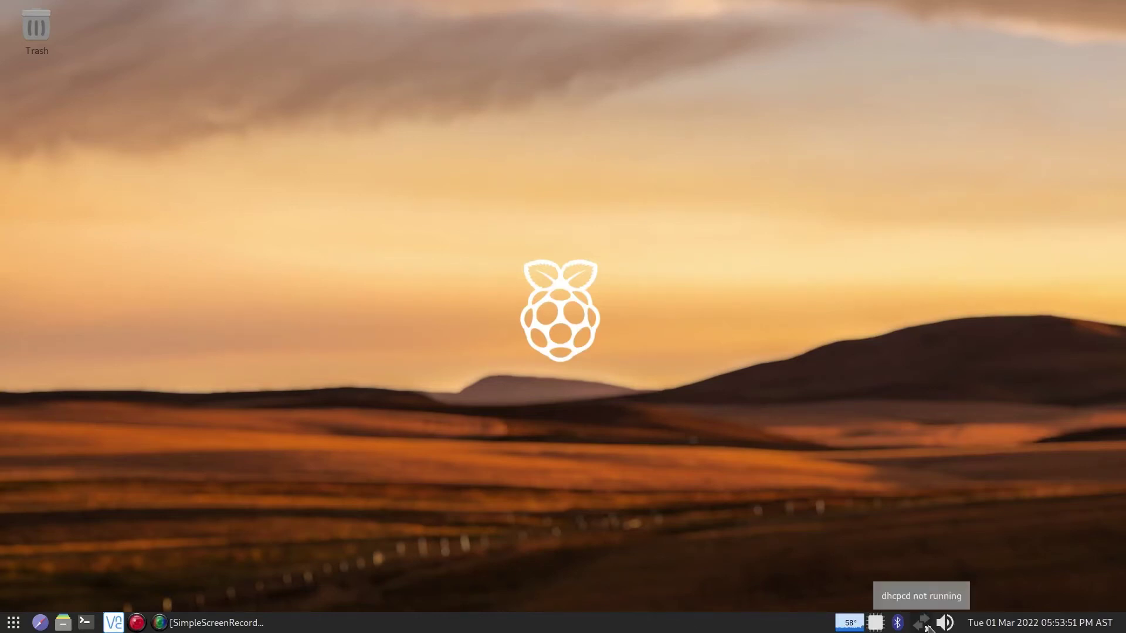
# In a maximized, larger-font terminal, run sudo dhcpcd so wlan0 leases 192.168.0.6.
pyautogui.click(926, 625)
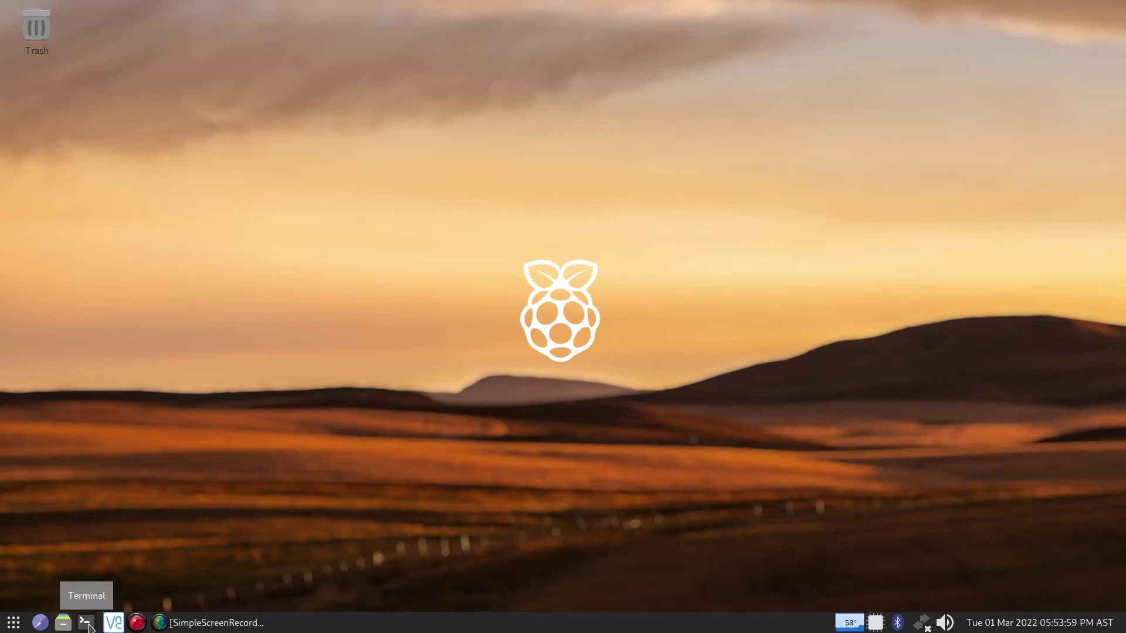
pyautogui.click(85, 623)
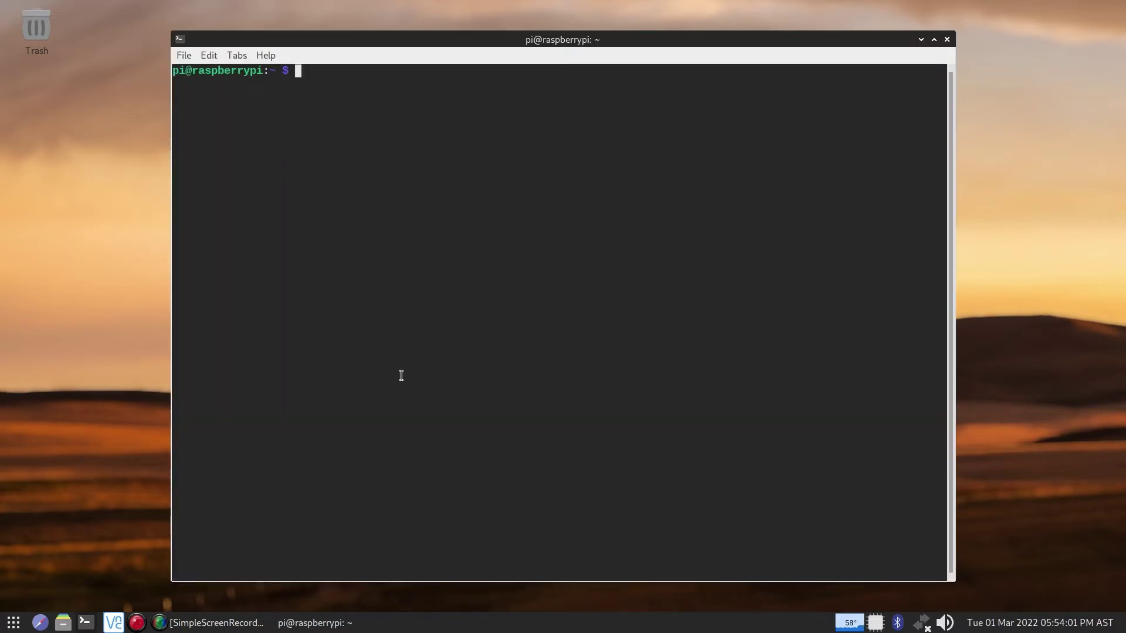
pyautogui.click(934, 39)
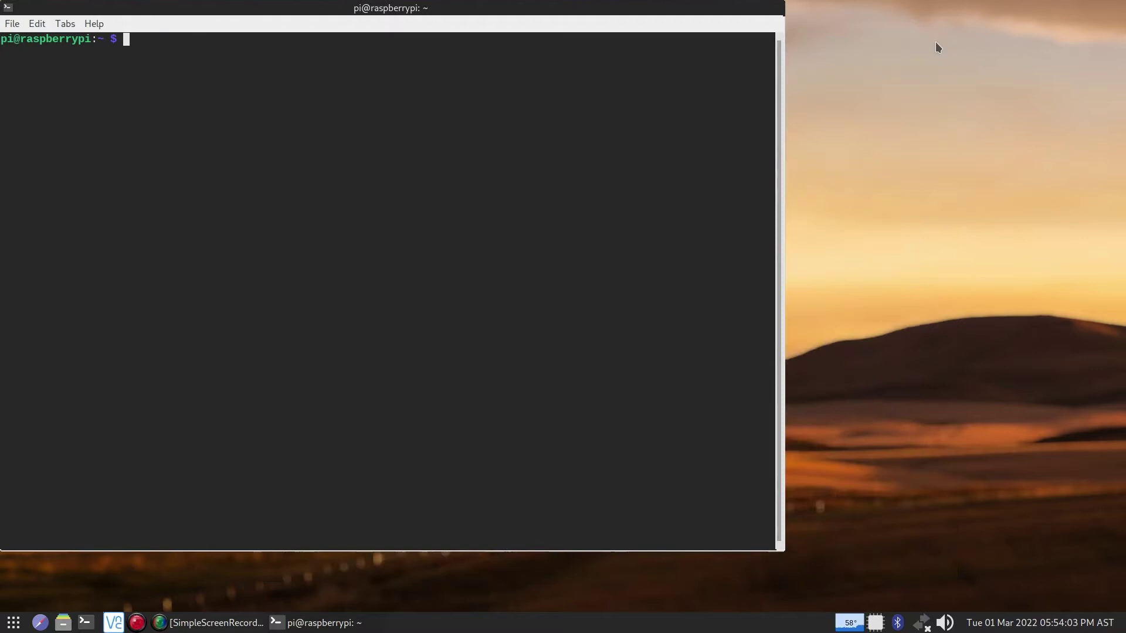
pyautogui.hotkey('ctrl', '+')
pyautogui.hotkey('ctrl', '+')
pyautogui.hotkey('ctrl', '+')
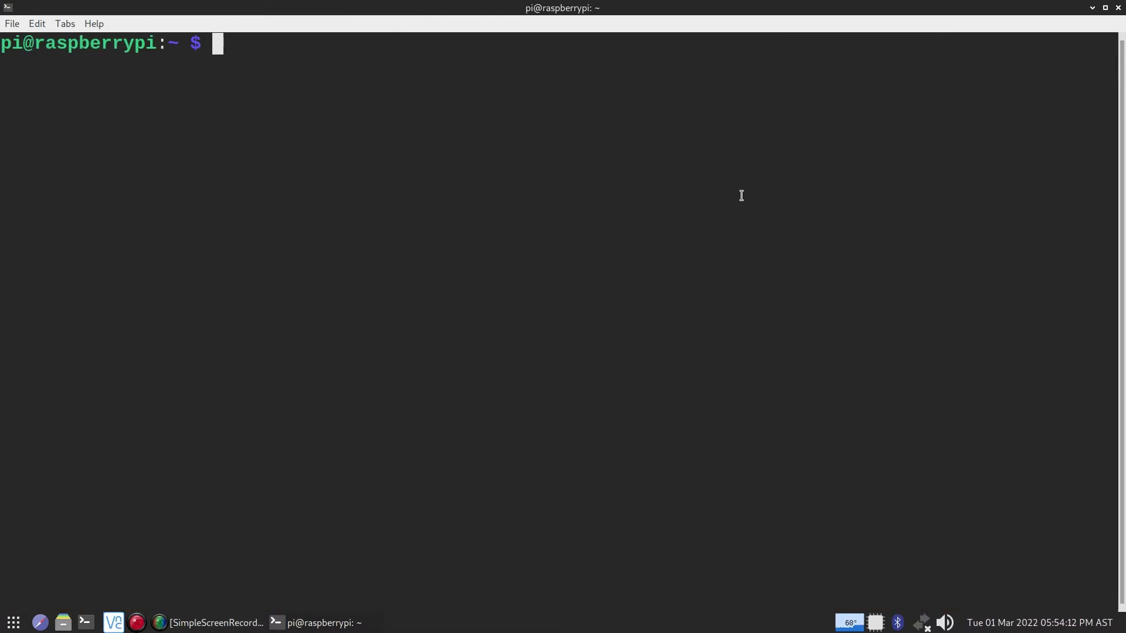
pyautogui.write('s')
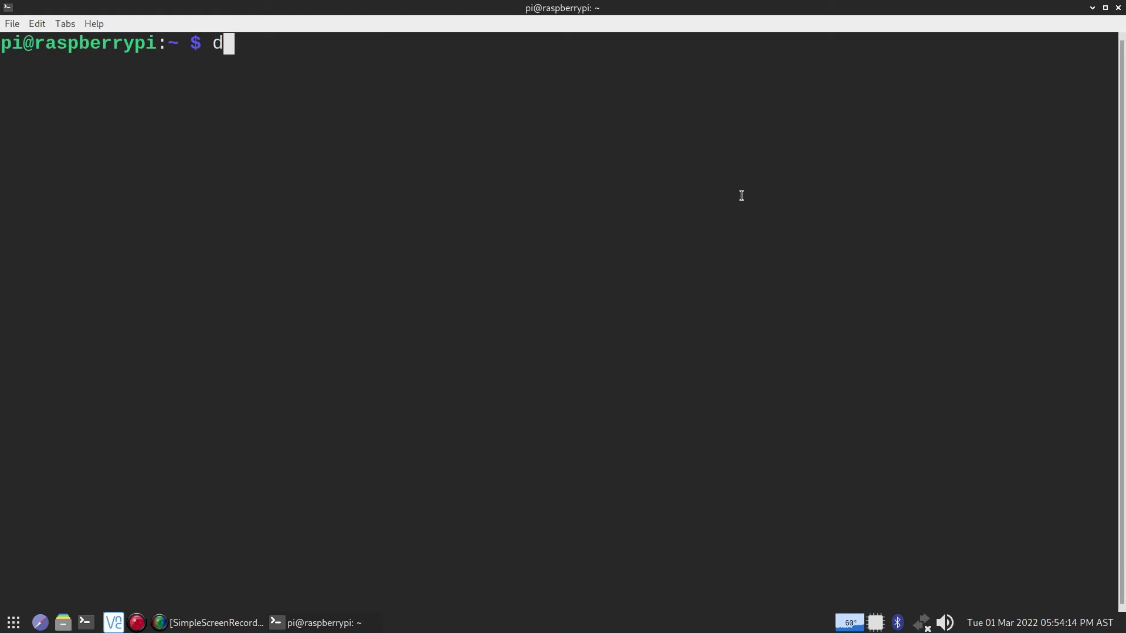
pyautogui.write('udo ')
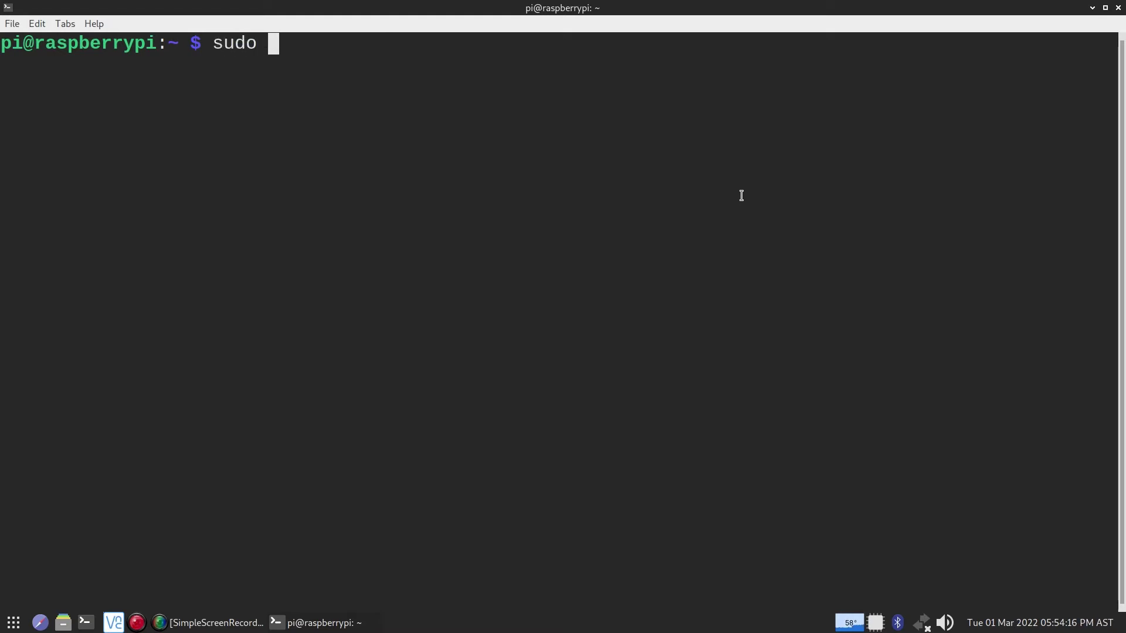
pyautogui.write('dhcpcd')
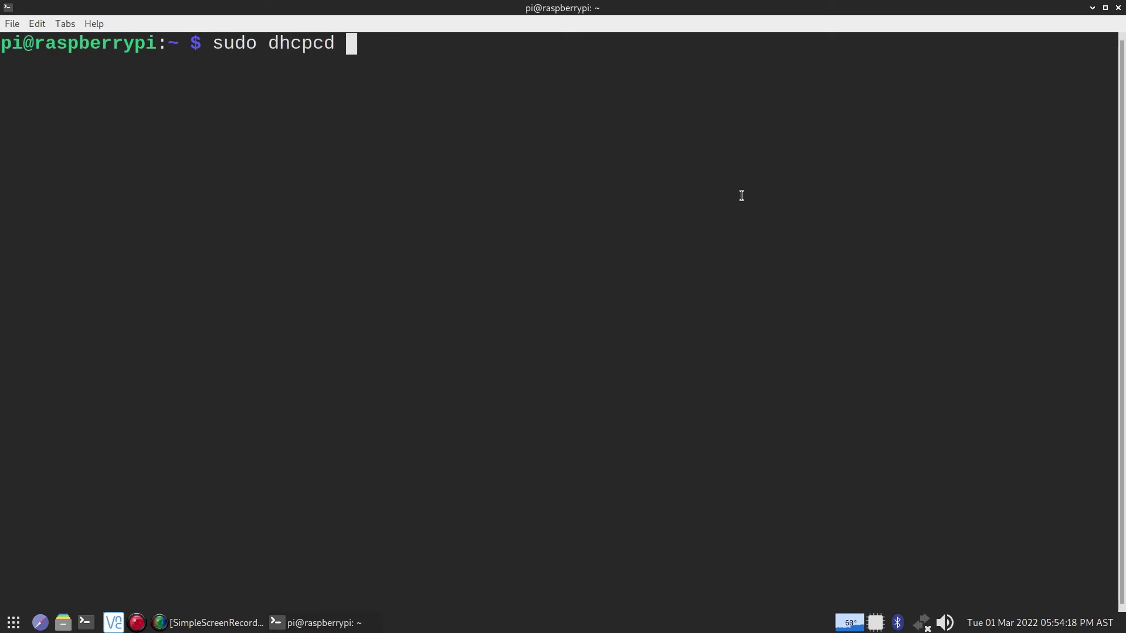
pyautogui.press('Return')
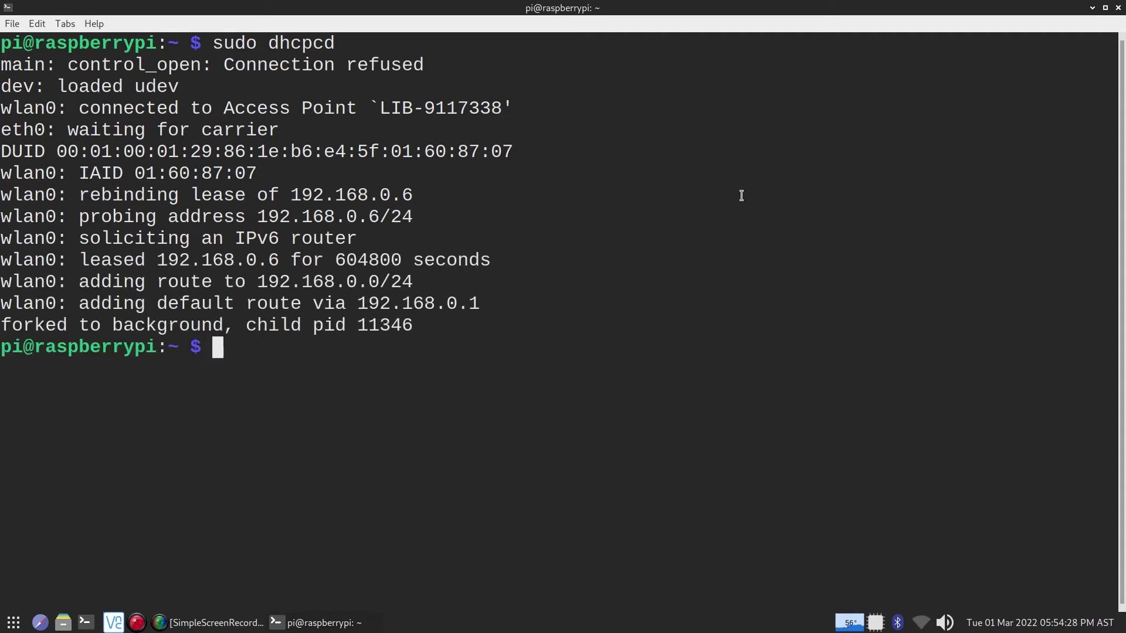
pyautogui.write('e')
pyautogui.press('BackSpace')
pyautogui.write('iwconfig')
# Run iwconfig and highlight wlan0's 'Power Management:on' value on LIB-9117338.
pyautogui.press('Return')
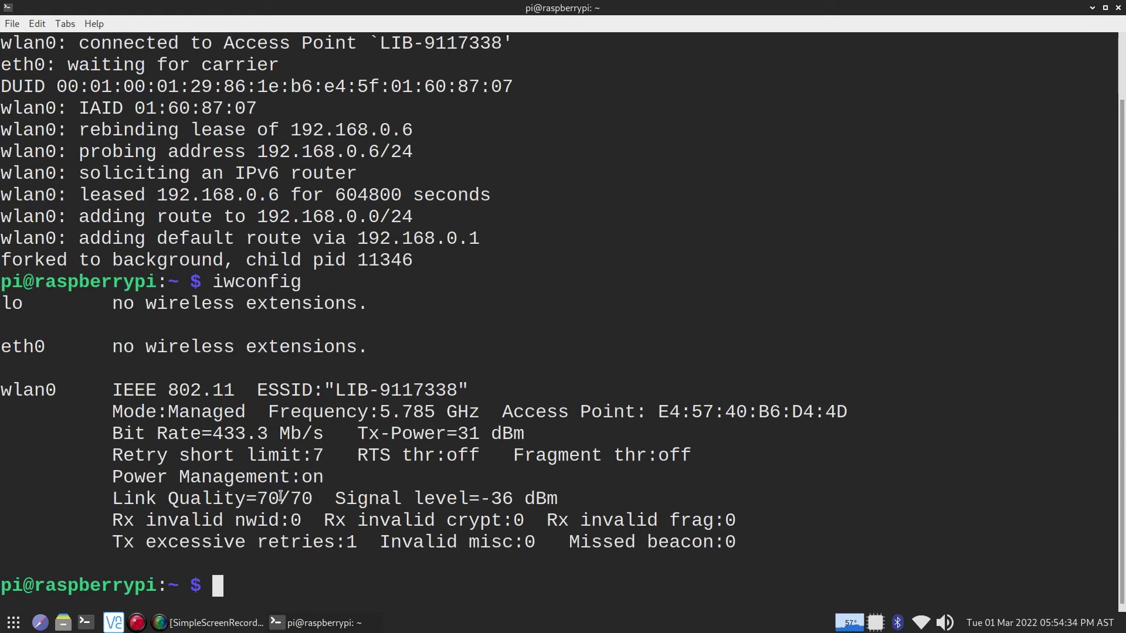
pyautogui.moveTo(301, 478); pyautogui.dragTo(325, 479)
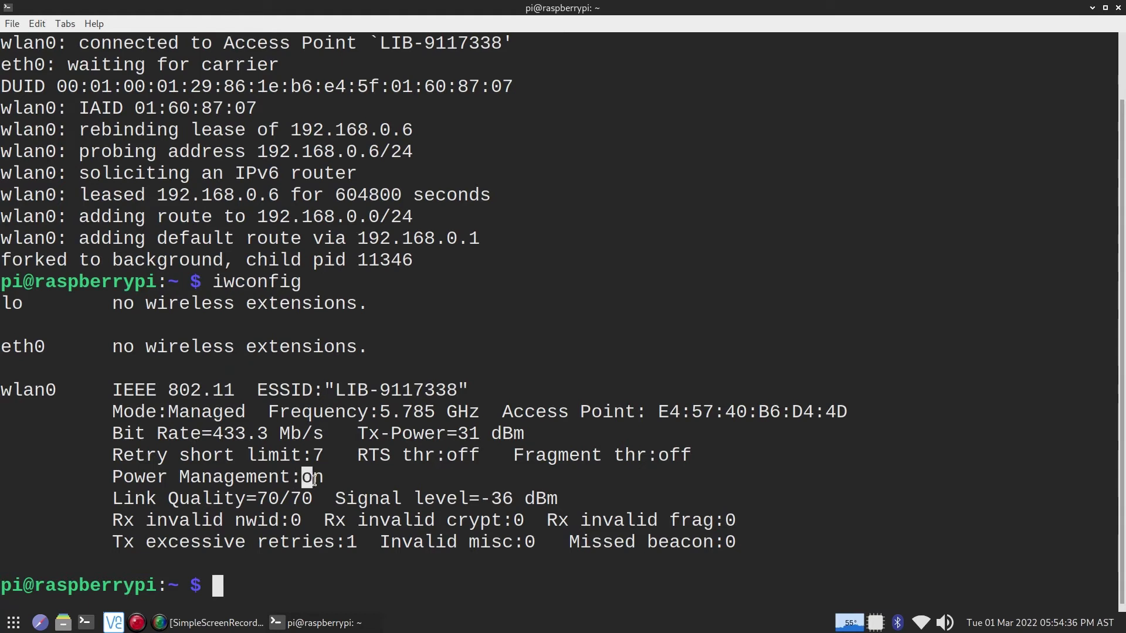
pyautogui.click(295, 576)
pyautogui.write('sudo ')
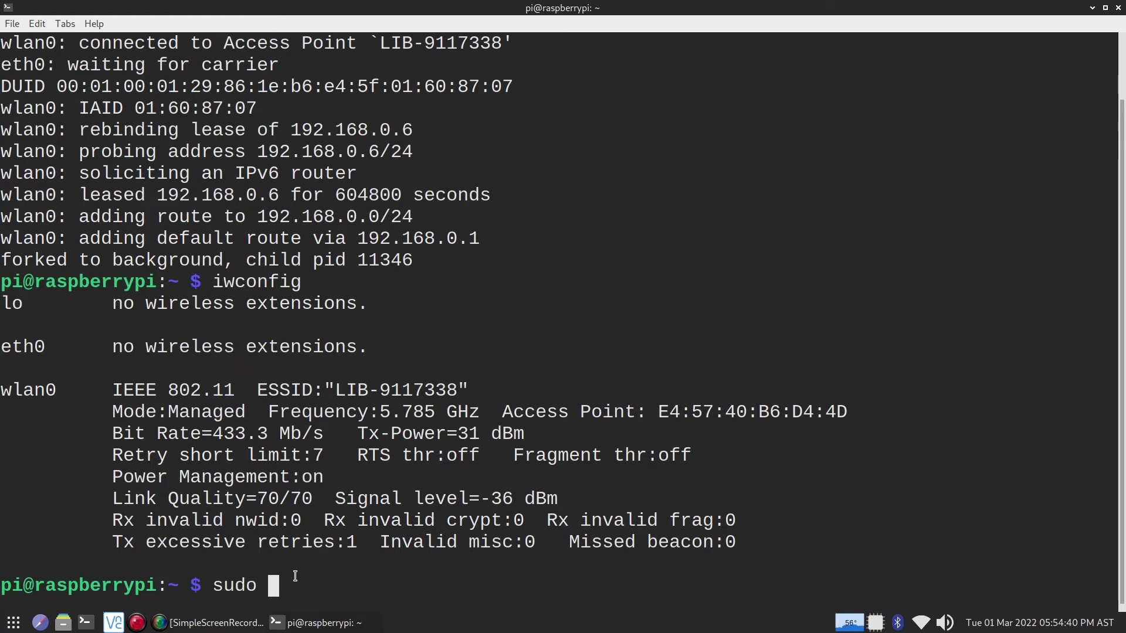
pyautogui.write('iwconfig ')
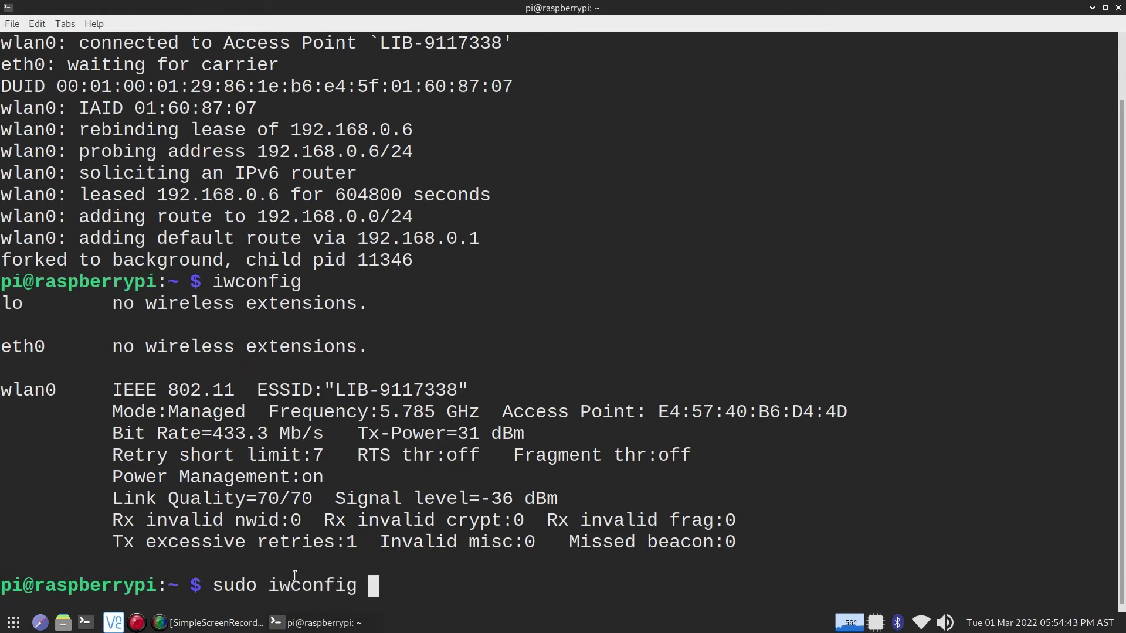
pyautogui.write('wlan0 ')
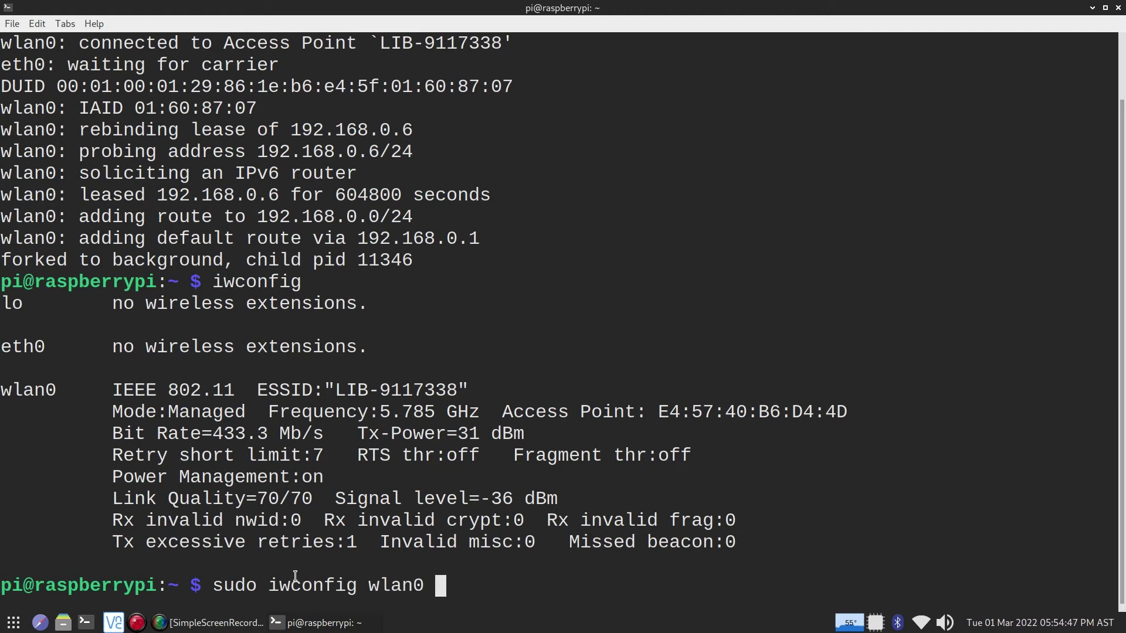
pyautogui.write('power ')
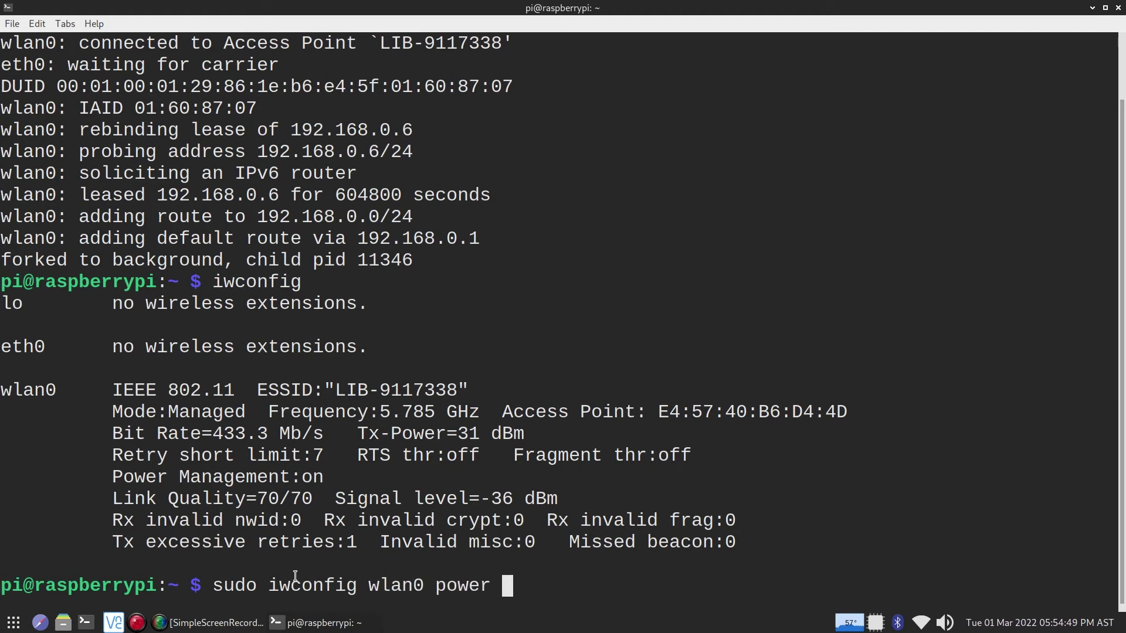
pyautogui.write('off')
# Run sudo iwconfig wlan0 power off, then confirm iwconfig shows 'Power Management:off'.
pyautogui.press('Return')
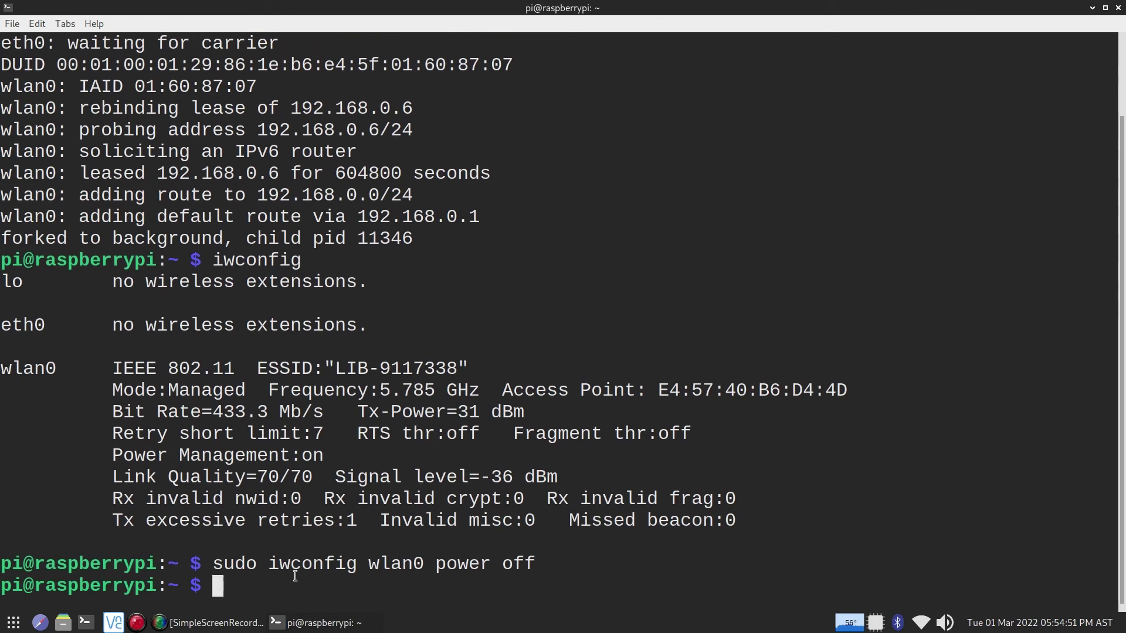
pyautogui.write('iw')
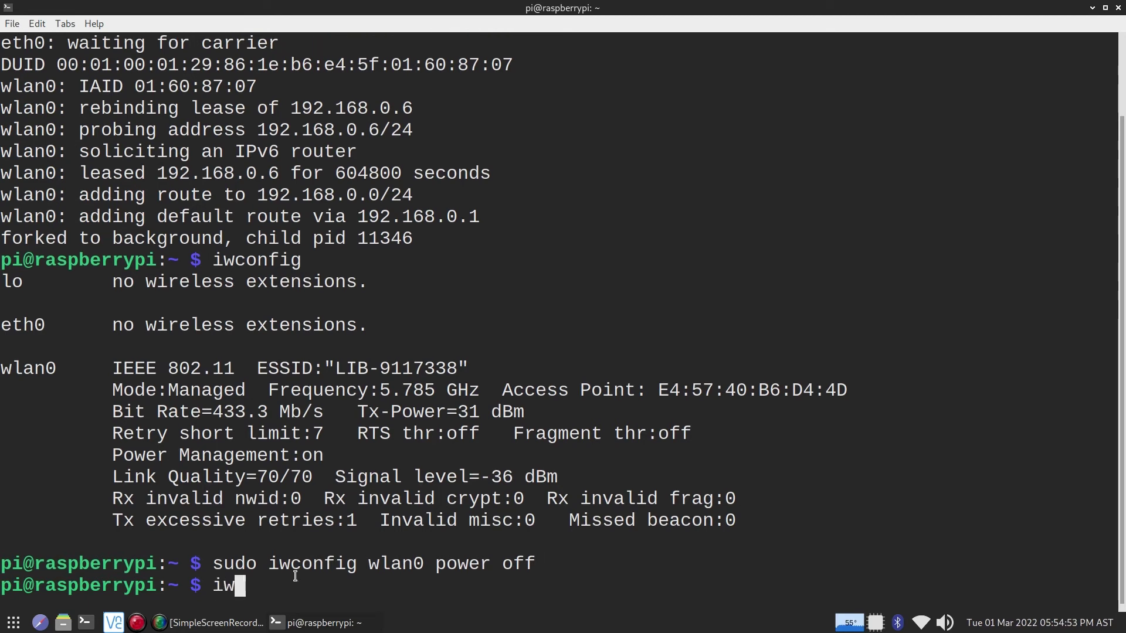
pyautogui.write('config')
pyautogui.press('Return')
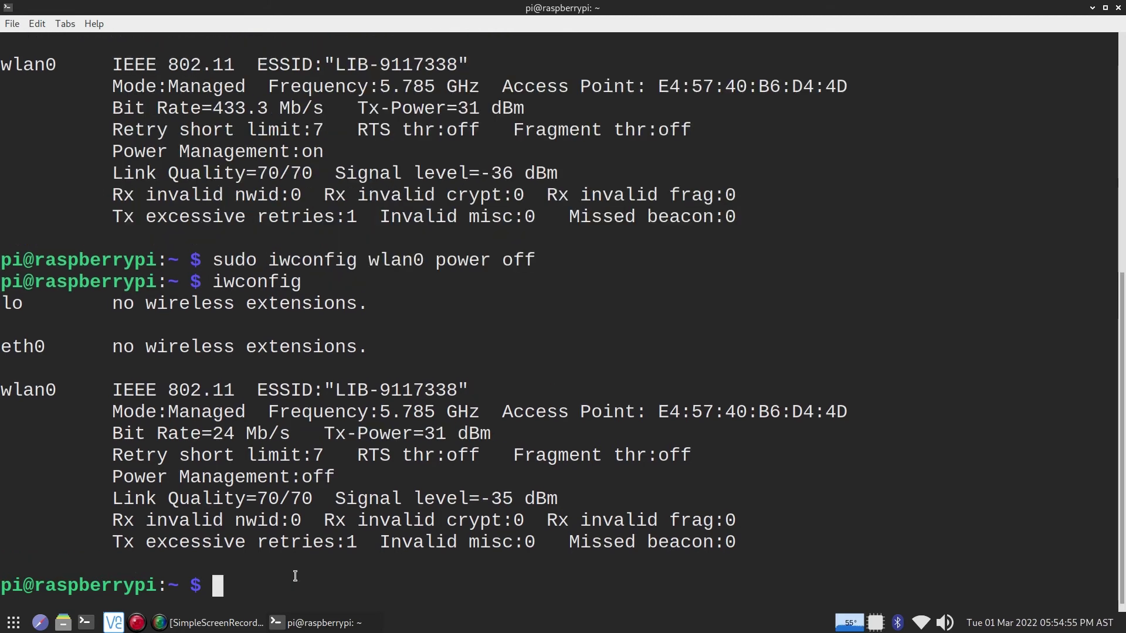
pyautogui.moveTo(302, 476); pyautogui.dragTo(333, 477)
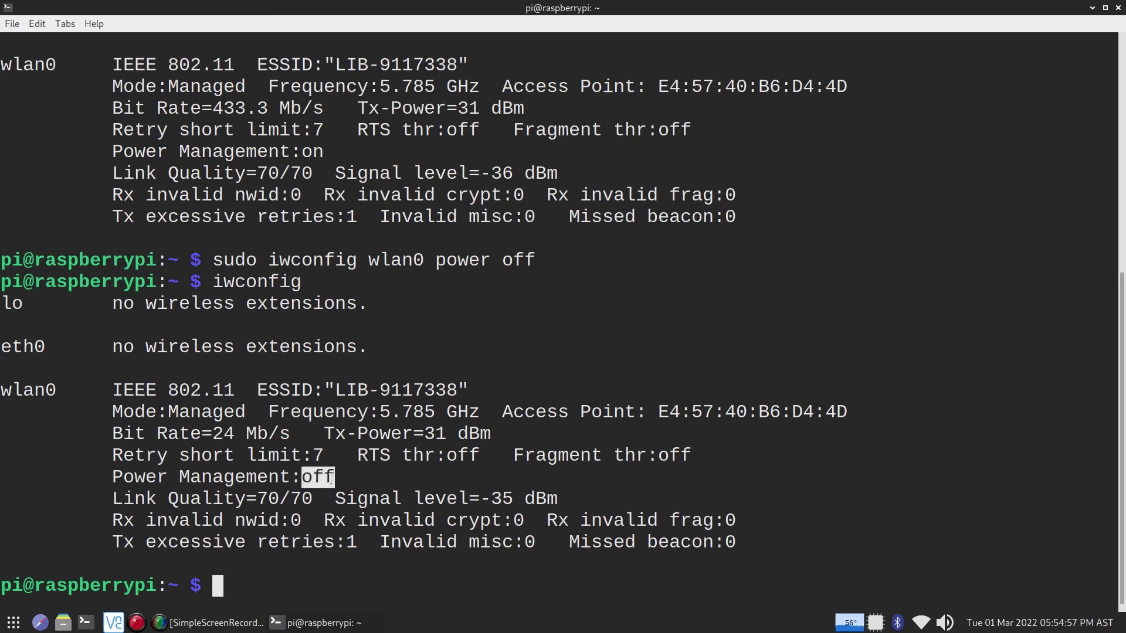
pyautogui.click(338, 590)
pyautogui.write('exit')
# End the terminal session with exit, returning to the Raspberry Pi desktop.
pyautogui.press('Return')
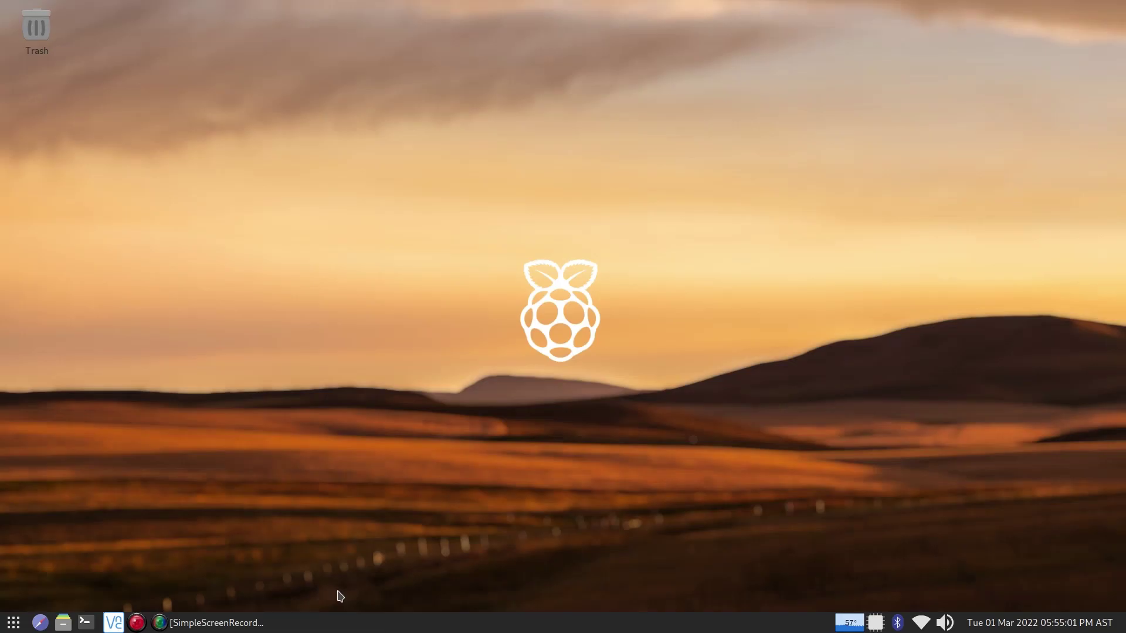